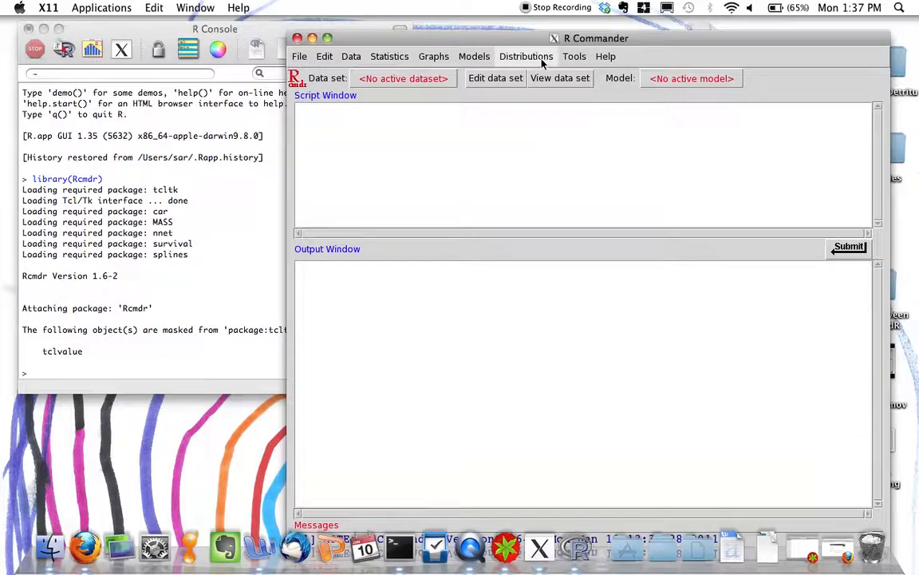
Sample from a binomial distribution into data set BinomialSamples100 with success probability .57, 1000 samples and 100 observations, including sample means.
{"action": "mouse_move", "coordinate": [543, 89]}
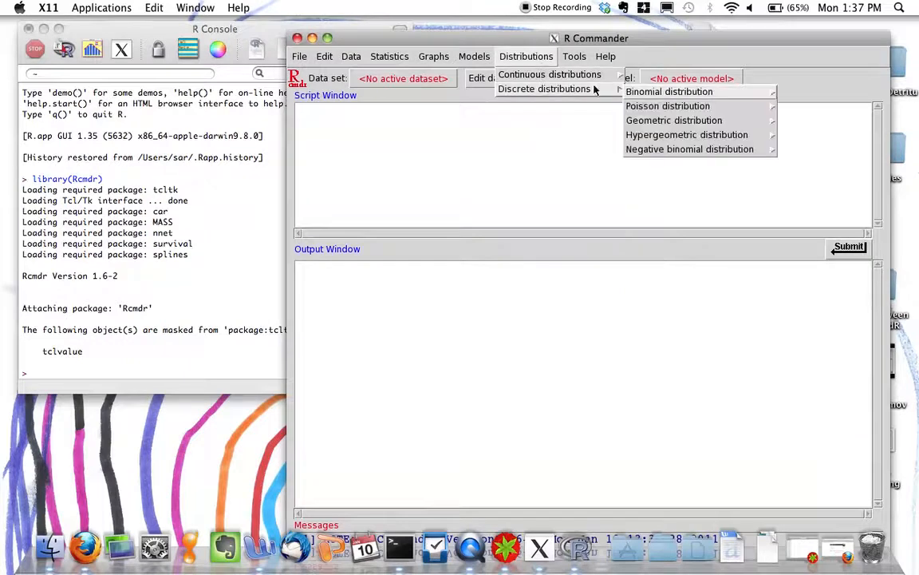
{"action": "mouse_move", "coordinate": [634, 90]}
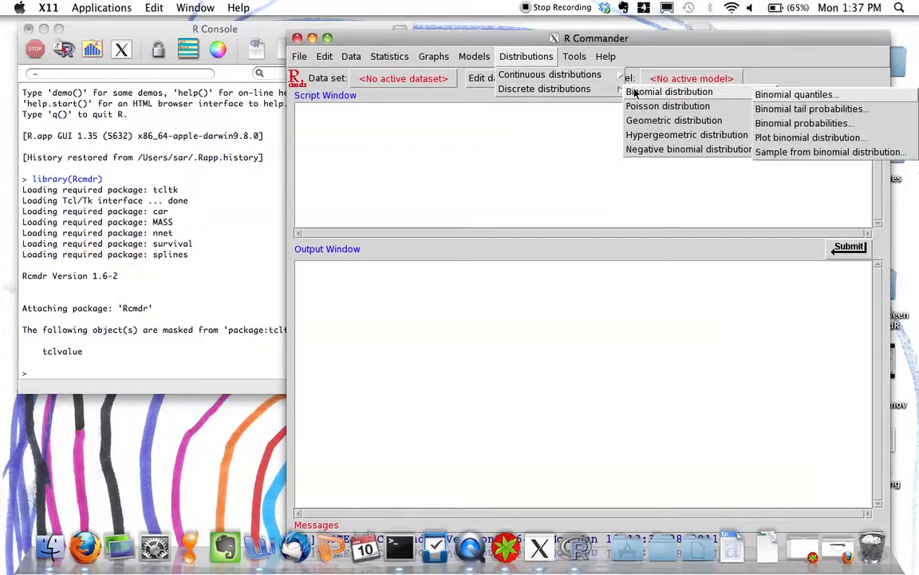
{"action": "left_click", "coordinate": [783, 153]}
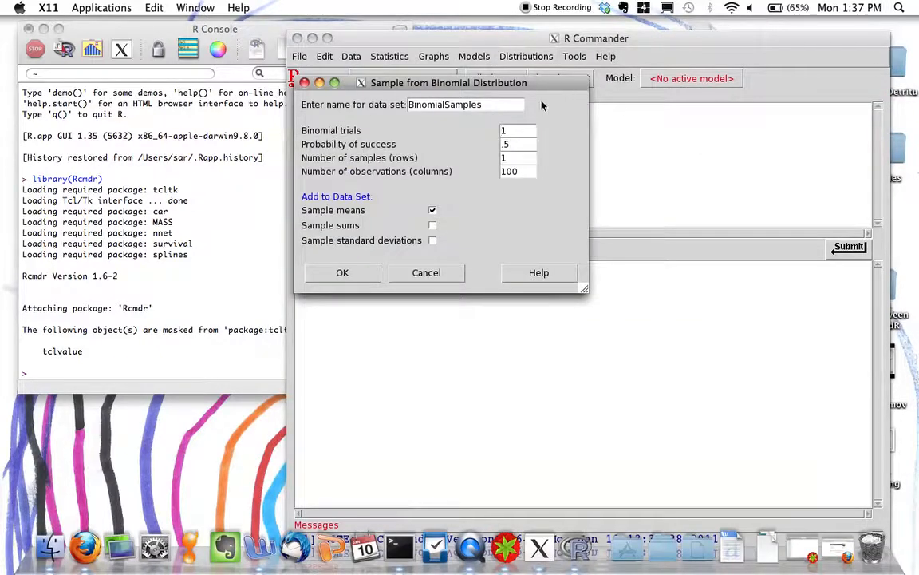
{"action": "type", "text": "100"}
{"action": "left_click", "coordinate": [514, 145]}
{"action": "left_click", "coordinate": [511, 161]}
{"action": "type", "text": "1000"}
{"action": "left_click", "coordinate": [343, 273]}
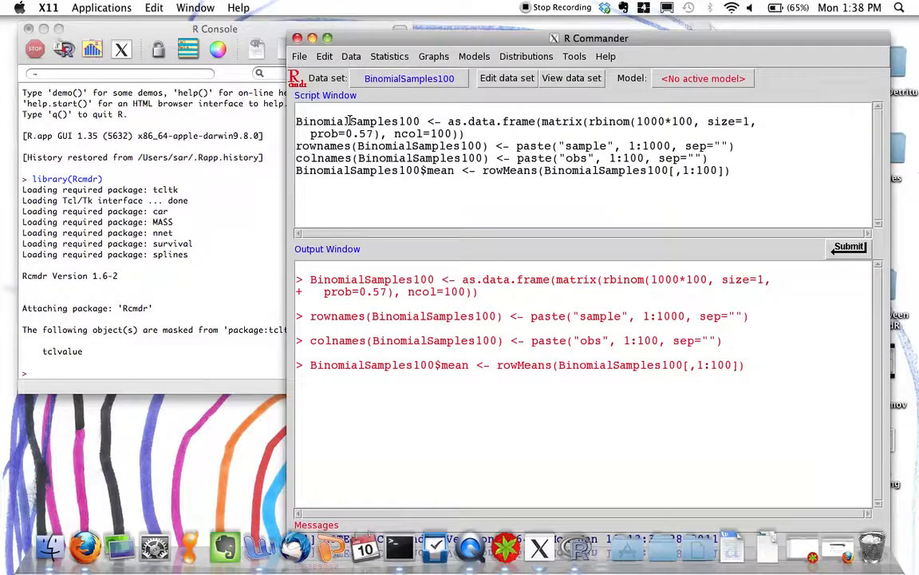
Add the script line BinomialSamples100$fractionOfBrownVotes <- BinomialSamples100$mean below the generated commands.
{"action": "left_click", "coordinate": [317, 187]}
{"action": "type", "text": "BinomialSamples100$fr"}
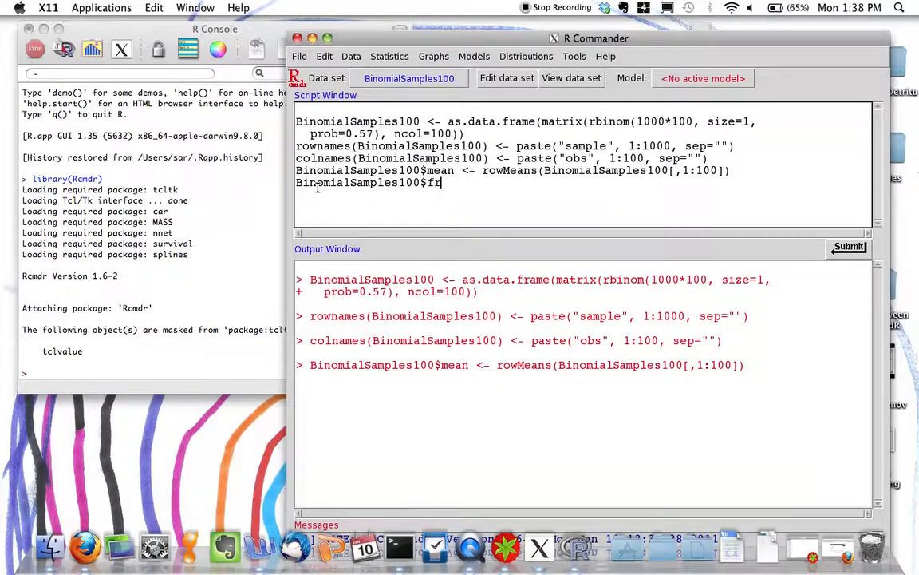
{"action": "type", "text": "actionOfBrown"}
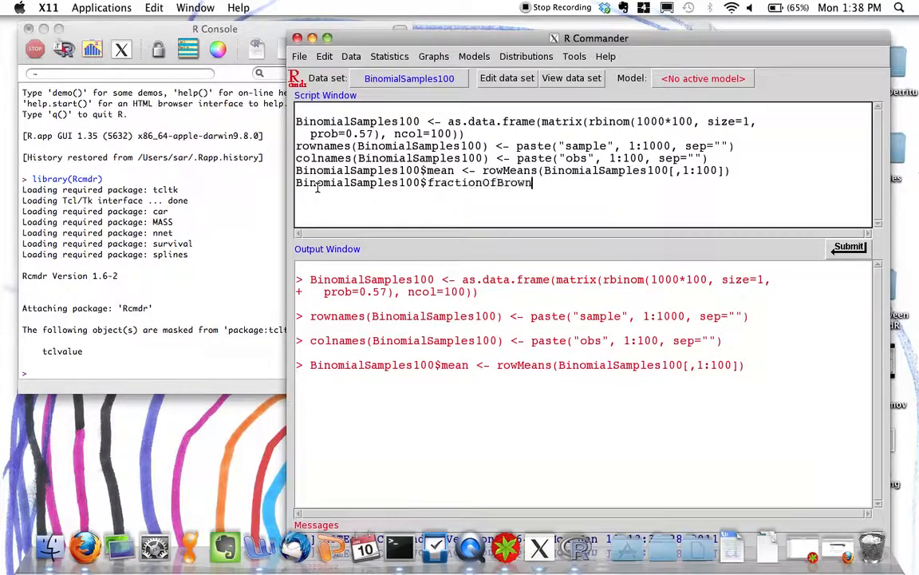
{"action": "type", "text": "Votes <"}
{"action": "type", "text": "- Binom"}
{"action": "type", "text": "ialSample"}
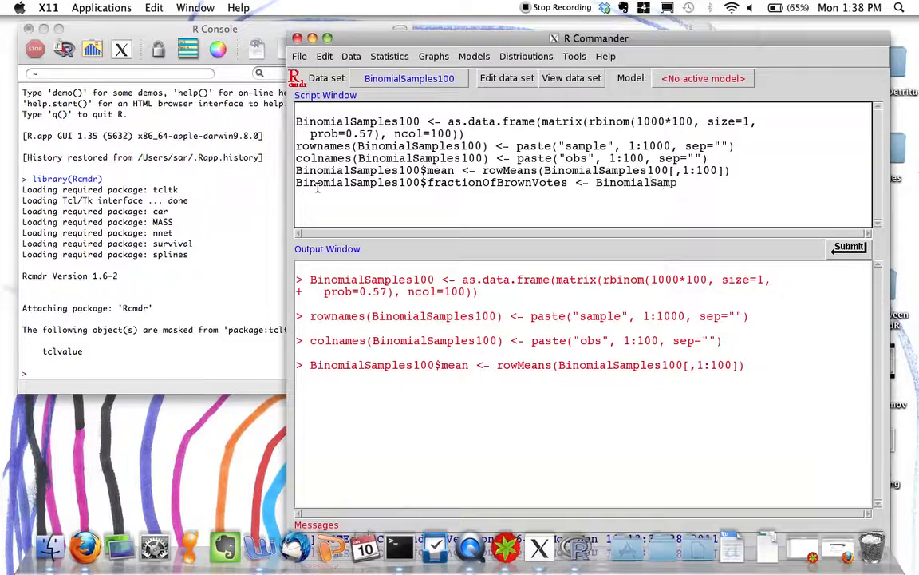
{"action": "key", "text": "BackSpace"}
{"action": "type", "text": "les100$mean"}
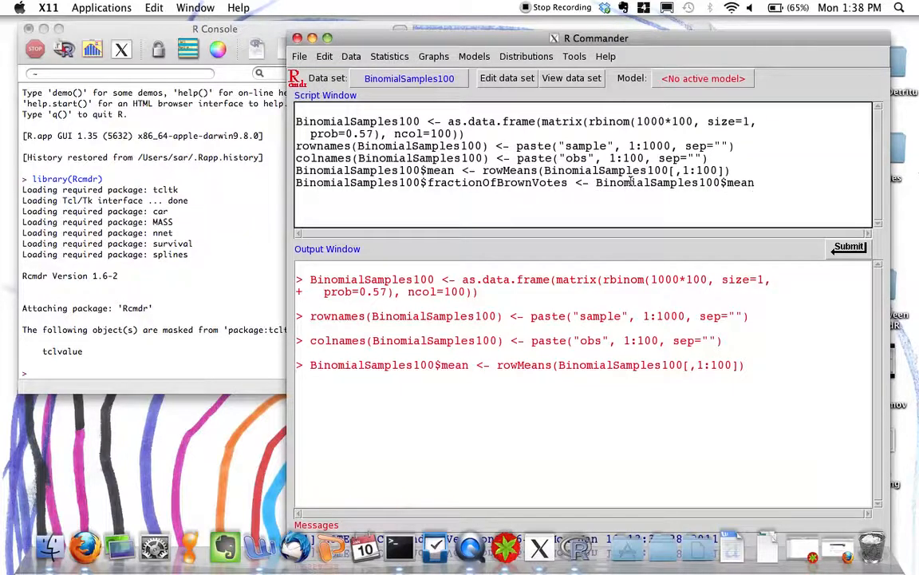
Run only the fractionOfBrownVotes assignment line from the script.
{"action": "left_click_drag", "start_coordinate": [755, 183], "coordinate": [268, 183]}
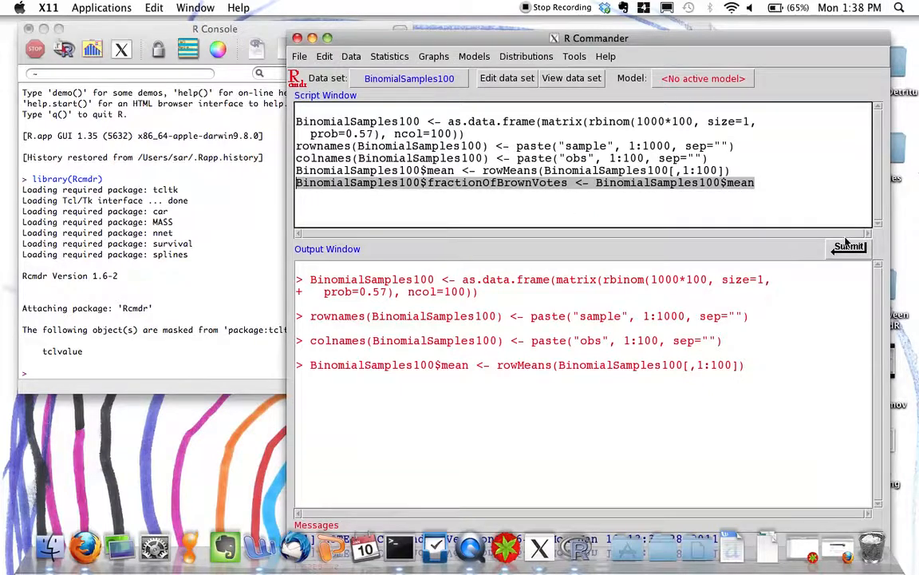
{"action": "key", "text": "ctrl+r"}
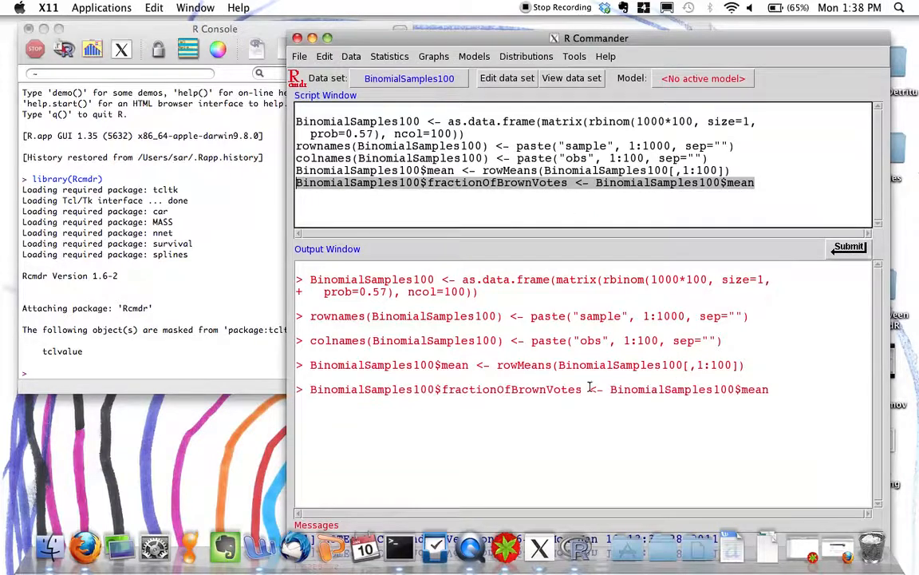
{"action": "left_click", "coordinate": [481, 189]}
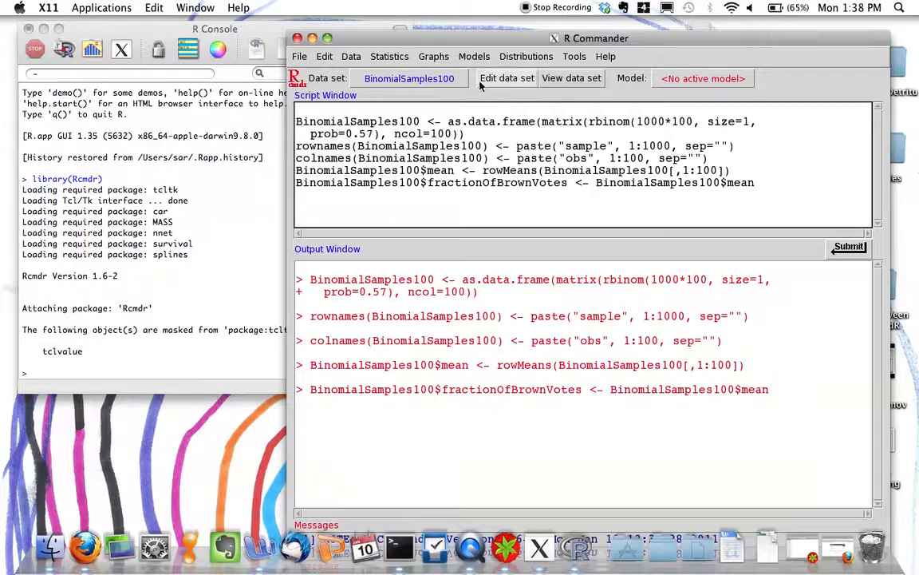
{"action": "left_click", "coordinate": [438, 57]}
{"action": "left_click", "coordinate": [440, 103]}
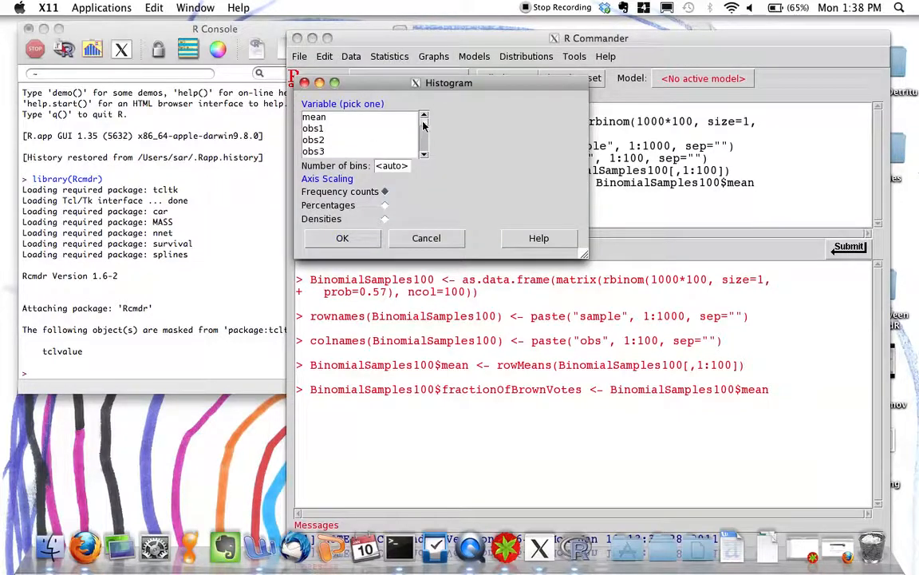
{"action": "mouse_move", "coordinate": [423, 123]}
{"action": "left_mouse_down"}
{"action": "mouse_move", "coordinate": [422, 154]}
{"action": "mouse_move", "coordinate": [421, 120]}
{"action": "left_mouse_up"}
{"action": "left_click", "coordinate": [417, 236]}
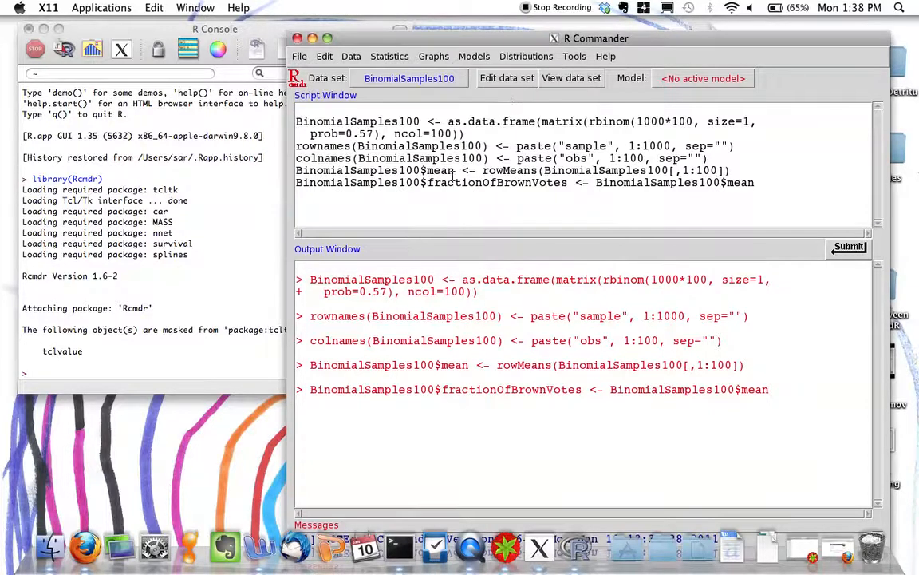
Refresh BinomialSamples100 by opening and closing it in the data editor, and plot a frequency-count histogram of fractionOfBrownVotes.
{"action": "left_click", "coordinate": [508, 80]}
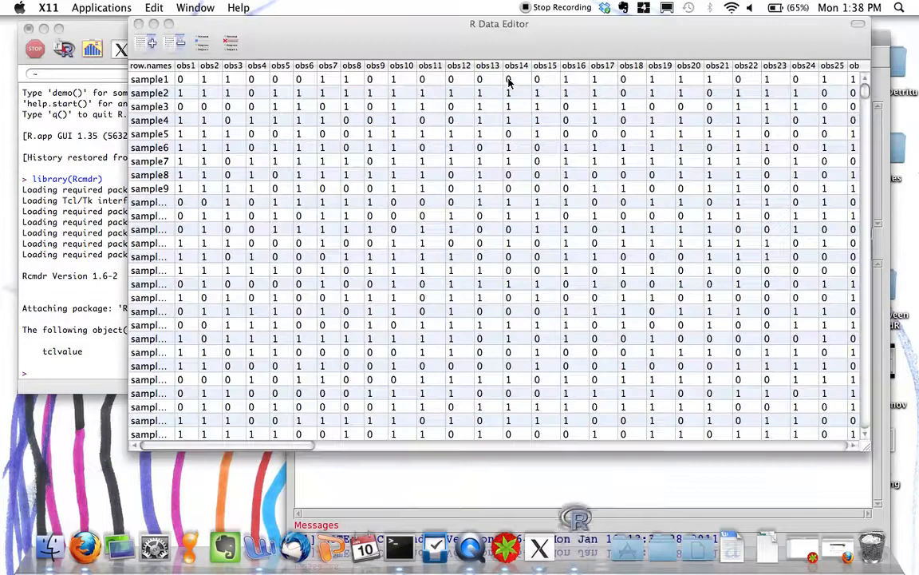
{"action": "left_click", "coordinate": [139, 25]}
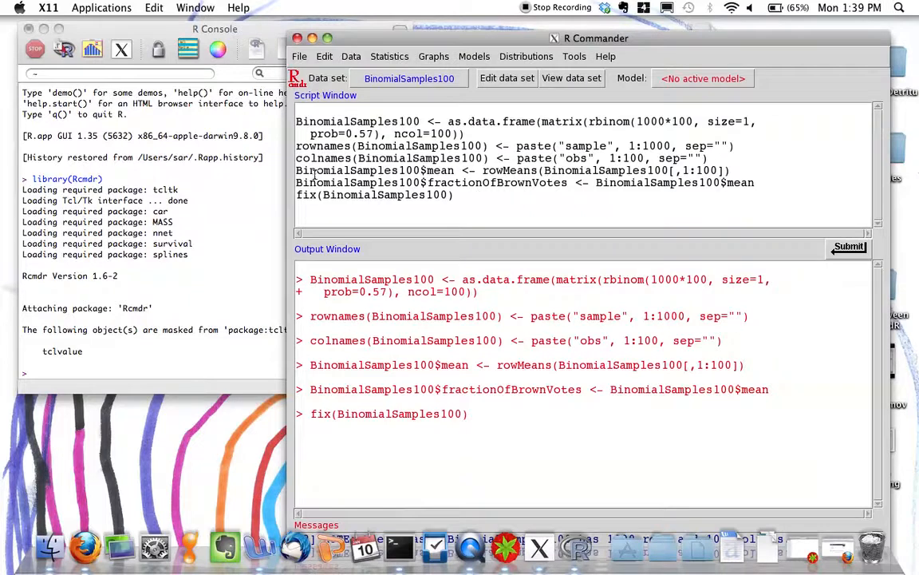
{"action": "left_click", "coordinate": [442, 62]}
{"action": "left_click", "coordinate": [399, 100]}
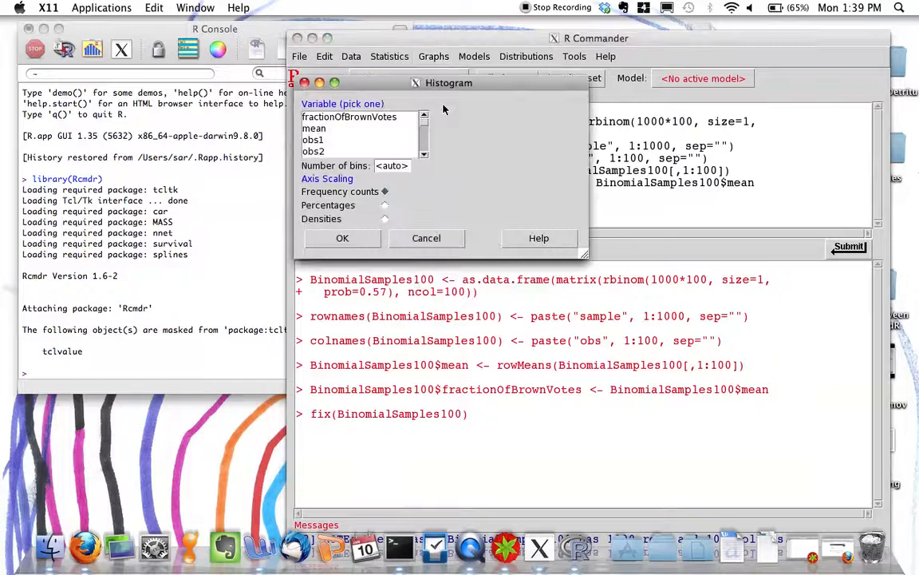
{"action": "left_click", "coordinate": [385, 118]}
{"action": "left_click", "coordinate": [342, 238]}
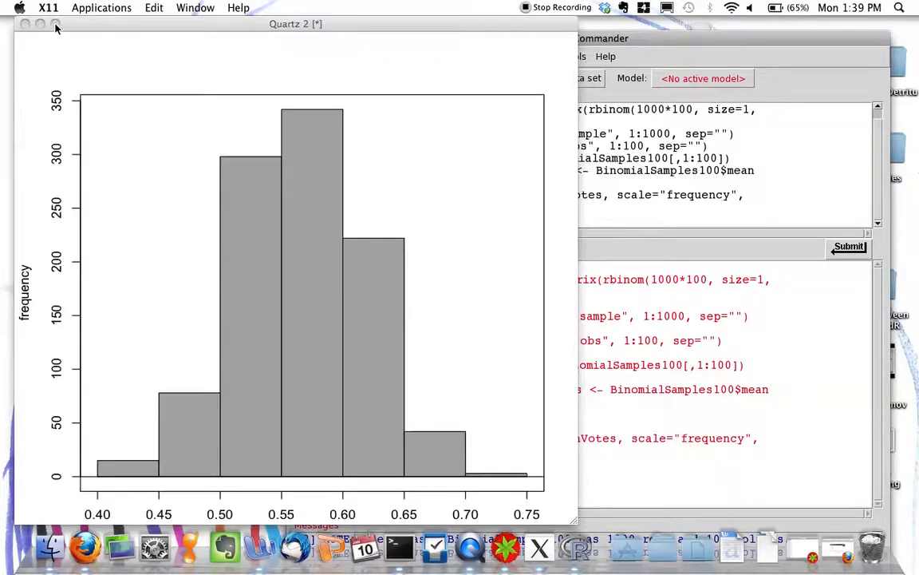
Enlarge the fractionOfBrownVotes histogram to examine its distribution, and close the plot.
{"action": "left_click", "coordinate": [55, 25]}
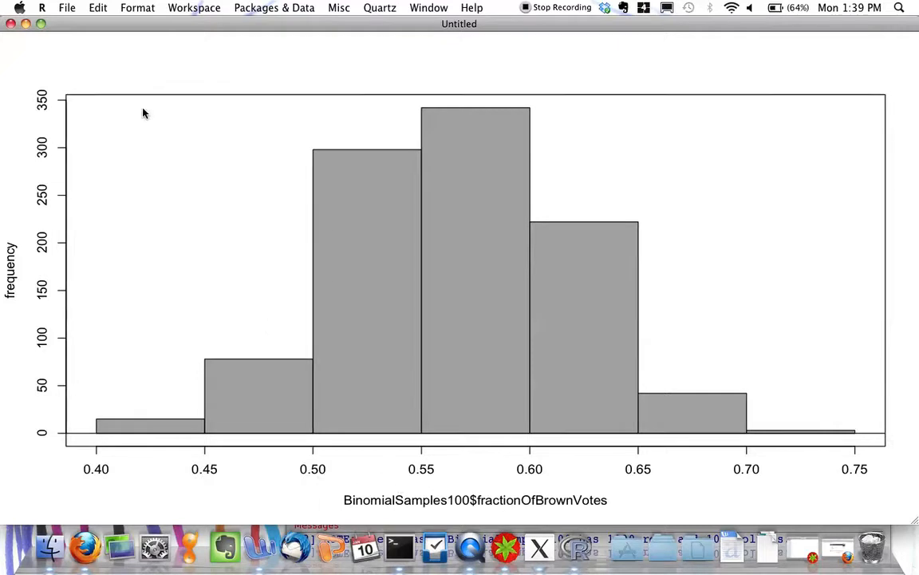
{"action": "left_click", "coordinate": [11, 24]}
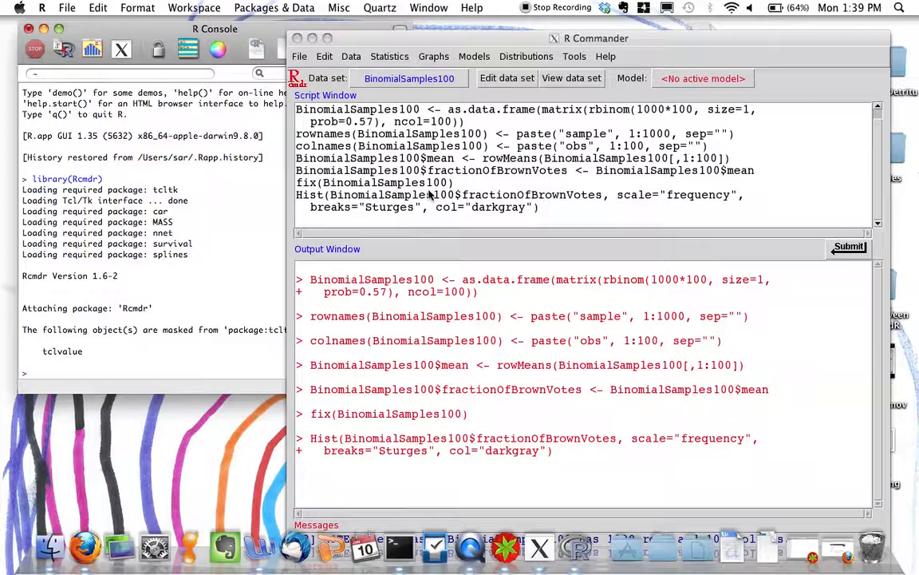
{"action": "left_click", "coordinate": [172, 205]}
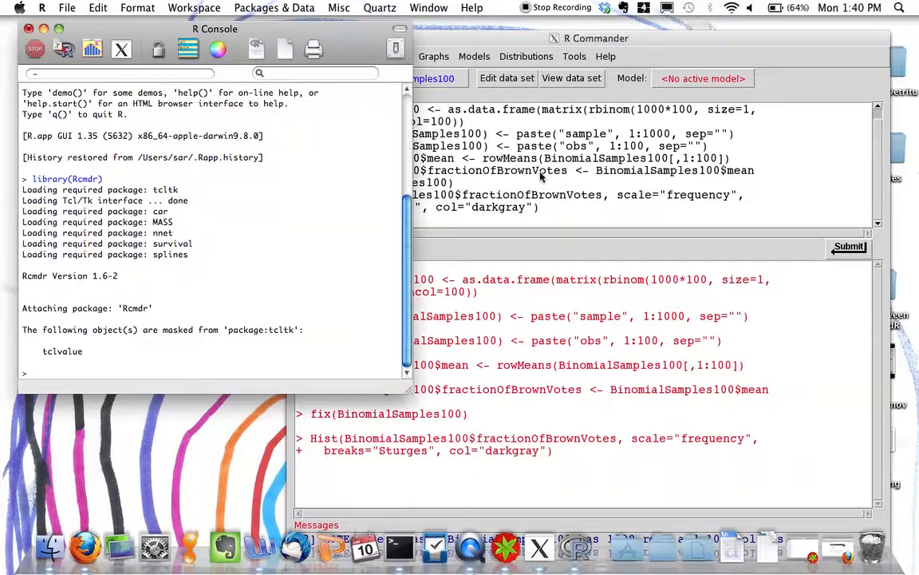
Copy the BinomialSamples100 as.data.frame command from the script and paste it at the R Console prompt.
{"action": "left_click", "coordinate": [487, 157]}
{"action": "left_click_drag", "start_coordinate": [465, 121], "coordinate": [297, 108]}
{"action": "key", "text": "ctrl+c"}
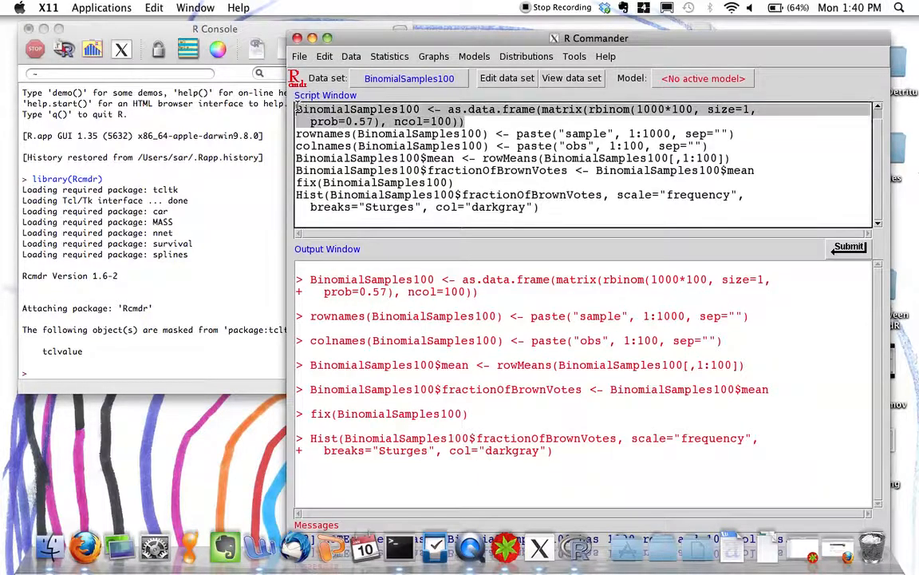
{"action": "left_click", "coordinate": [324, 56]}
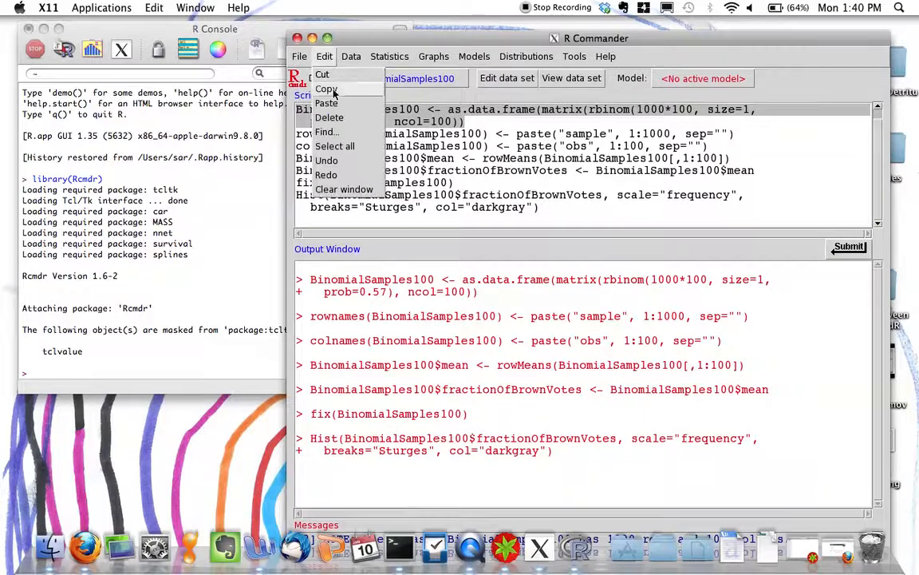
{"action": "left_click", "coordinate": [325, 90]}
{"action": "left_click", "coordinate": [147, 331]}
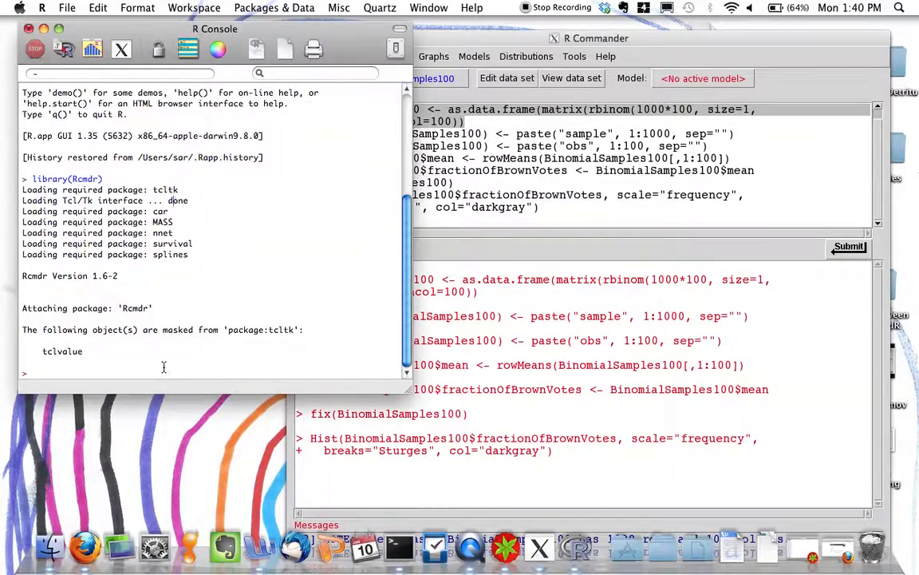
{"action": "left_click", "coordinate": [97, 8]}
{"action": "left_click", "coordinate": [110, 89]}
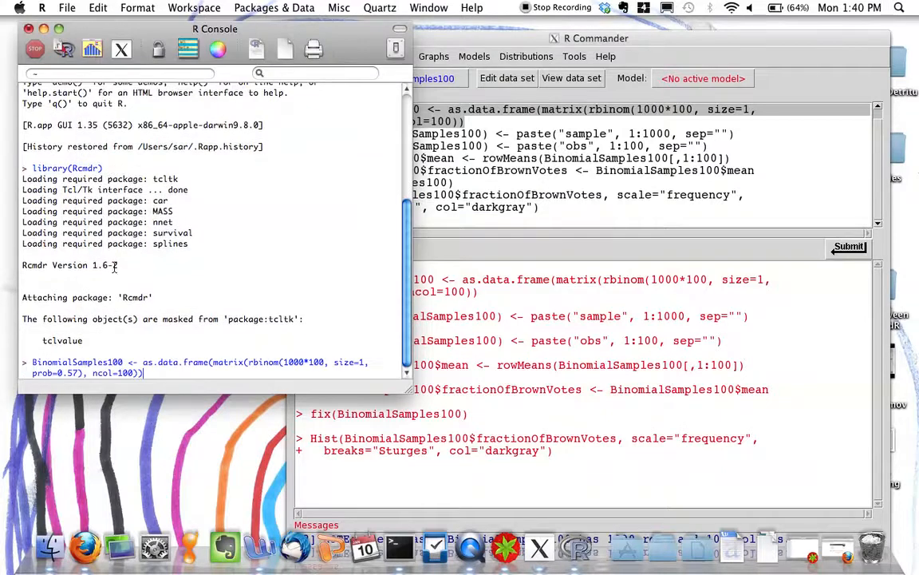
Change the pasted command to create BinomialSamples5000 with rbinom(1000*5000) and ncol=5000, and run it.
{"action": "left_click", "coordinate": [112, 361]}
{"action": "key", "text": "BackSpace"}
{"action": "type", "text": "50"}
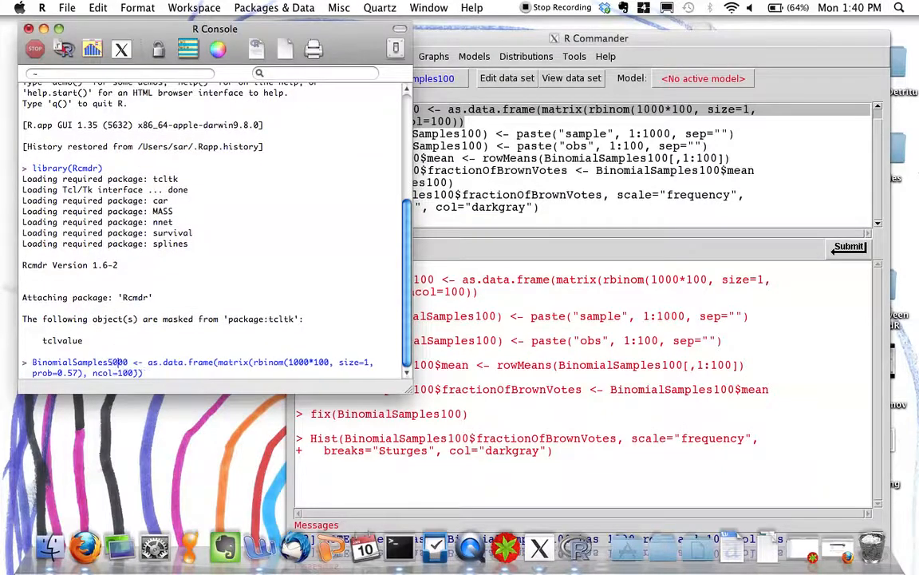
{"action": "left_click", "coordinate": [318, 364]}
{"action": "key", "text": "BackSpace"}
{"action": "type", "text": "50"}
{"action": "double_click", "coordinate": [300, 363]}
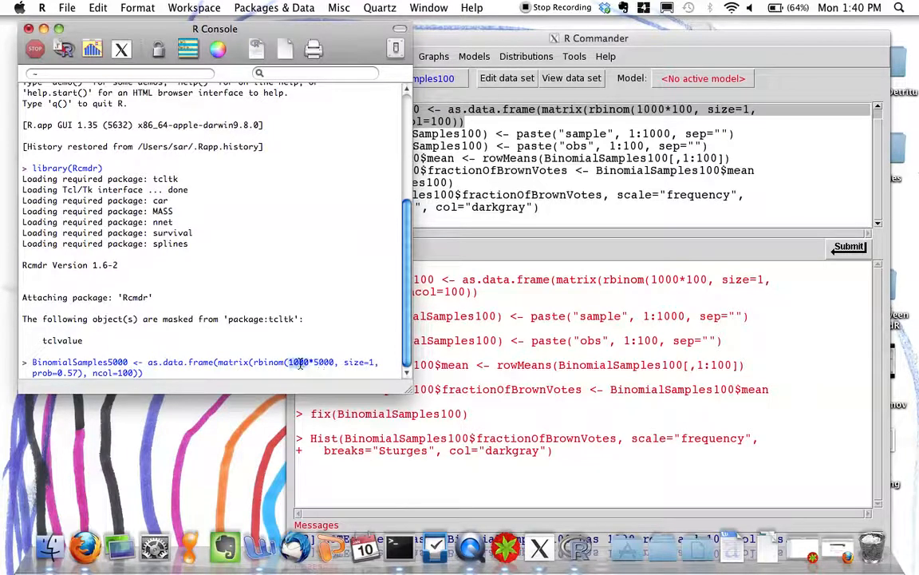
{"action": "double_click", "coordinate": [322, 362]}
{"action": "left_click", "coordinate": [120, 373]}
{"action": "double_click", "coordinate": [123, 373]}
{"action": "type", "text": "5000"}
{"action": "key", "text": "Return"}
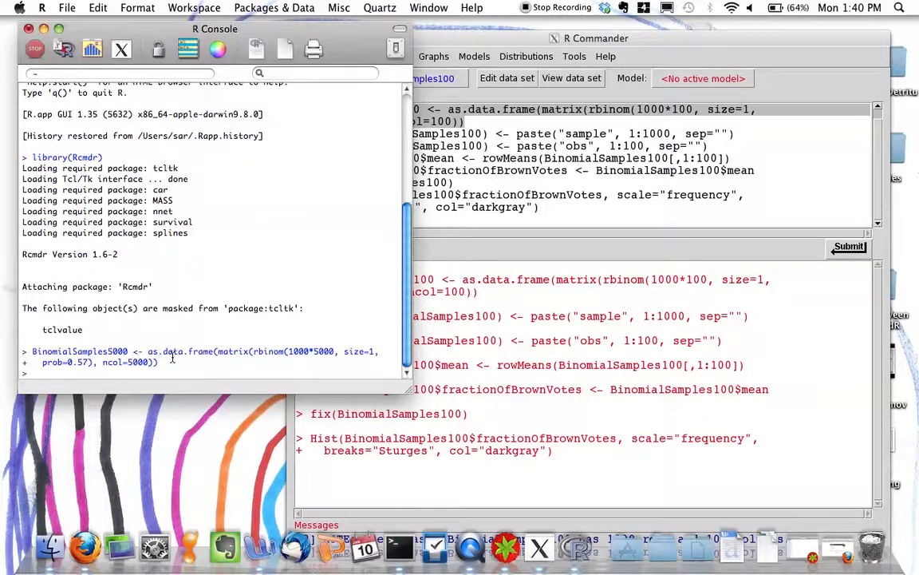
In the R Commander script, change the rownames line to use BinomialSamples5000 and run that line.
{"action": "left_click", "coordinate": [482, 184]}
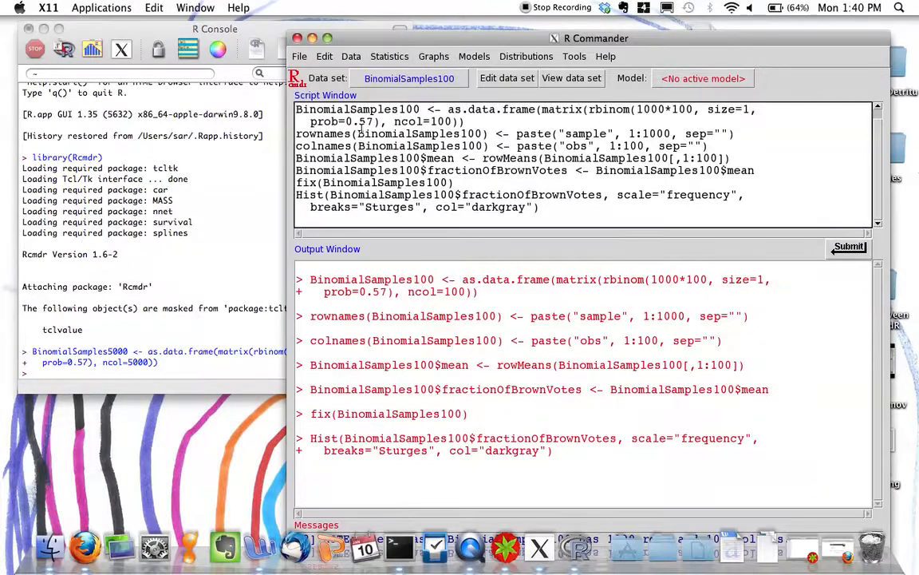
{"action": "left_click", "coordinate": [468, 134]}
{"action": "key", "text": "BackSpace"}
{"action": "type", "text": "50"}
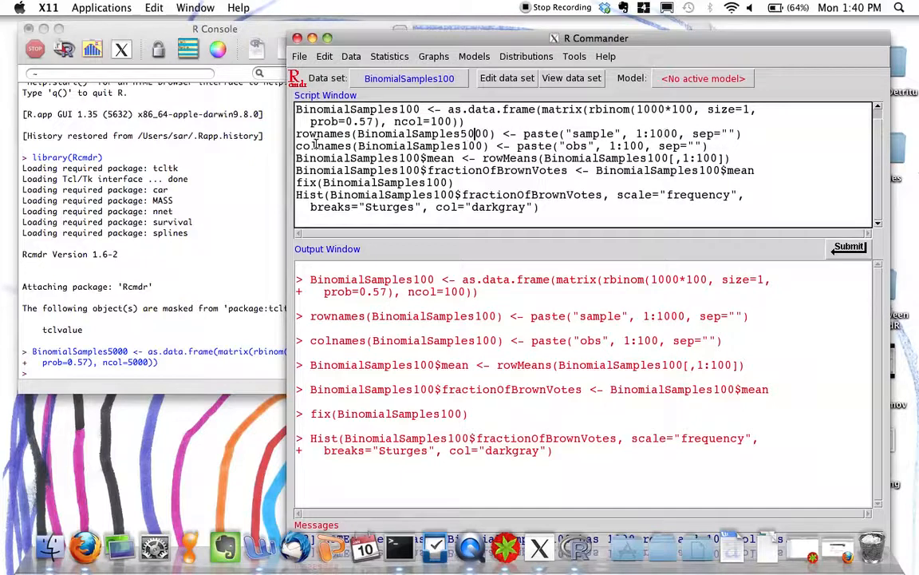
{"action": "left_click_drag", "start_coordinate": [296, 134], "coordinate": [747, 130]}
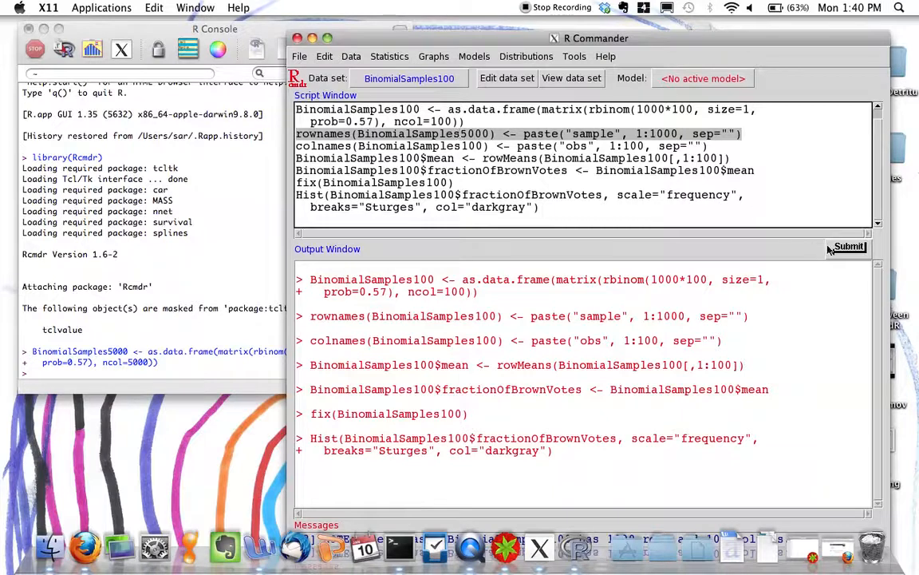
{"action": "key", "text": "ctrl+r"}
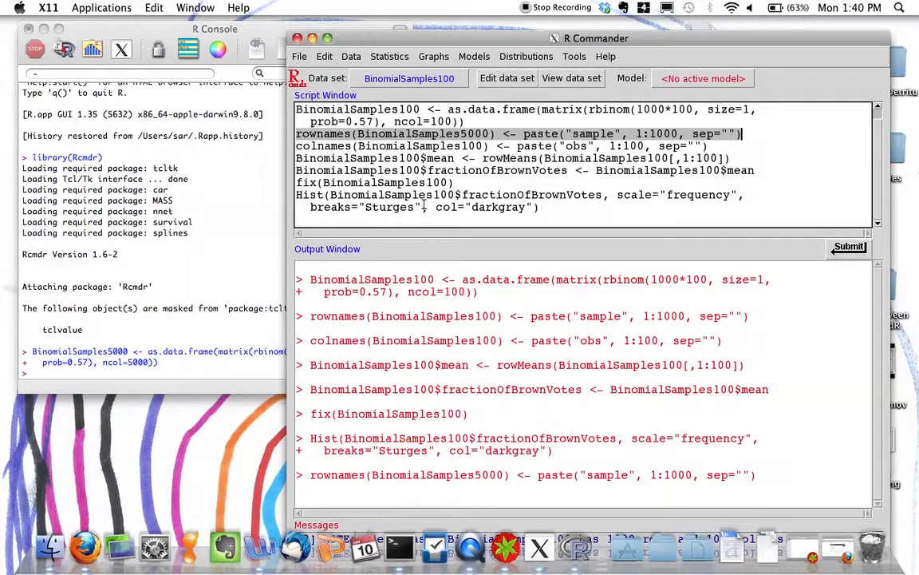
Change the colnames script line to use BinomialSamples5000 and the range 1:5000.
{"action": "left_click", "coordinate": [396, 150]}
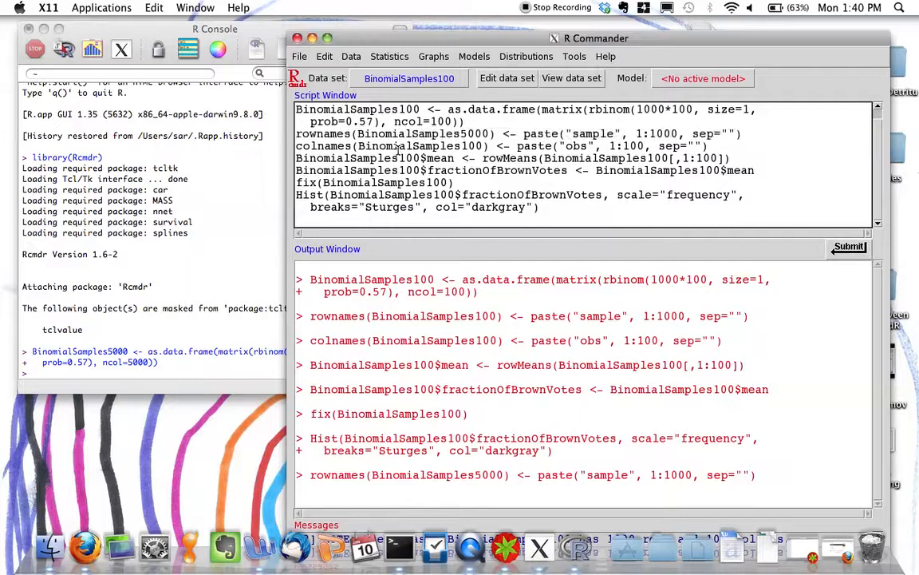
{"action": "left_click", "coordinate": [469, 146]}
{"action": "key", "text": "BackSpace"}
{"action": "type", "text": "50"}
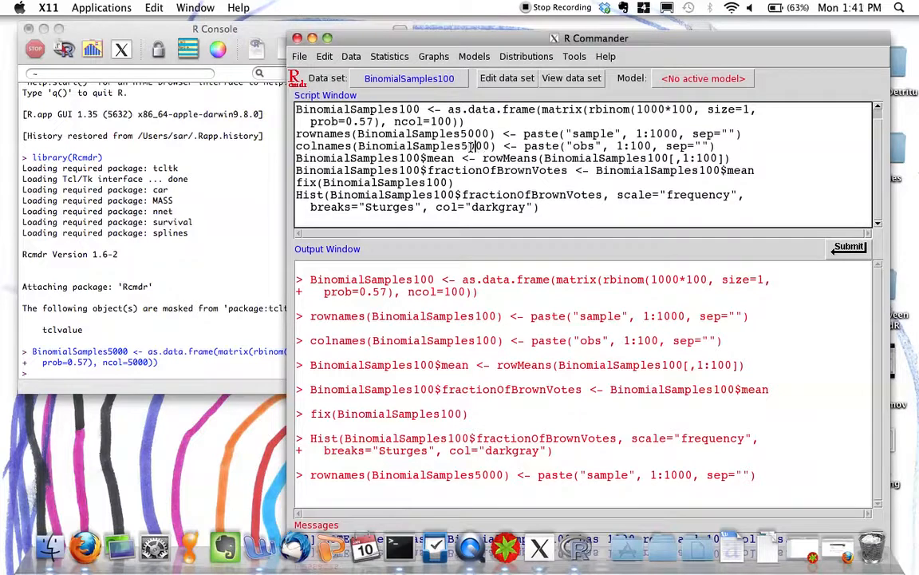
{"action": "left_click", "coordinate": [636, 146]}
{"action": "key", "text": "BackSpace"}
{"action": "type", "text": "50"}
{"action": "double_click", "coordinate": [190, 168]}
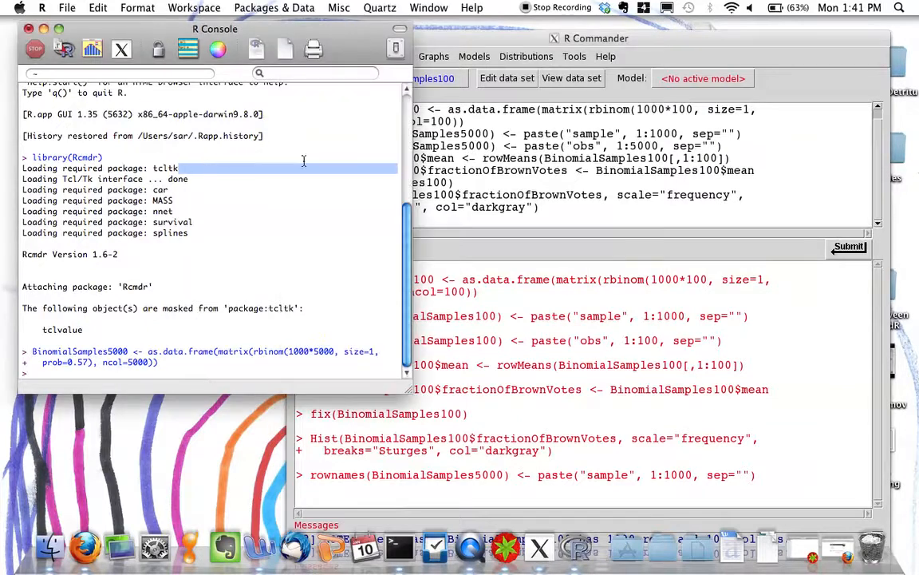
Run the colnames line for BinomialSamples5000 from the R Commander script.
{"action": "left_click", "coordinate": [433, 165]}
{"action": "left_click_drag", "start_coordinate": [296, 146], "coordinate": [727, 146]}
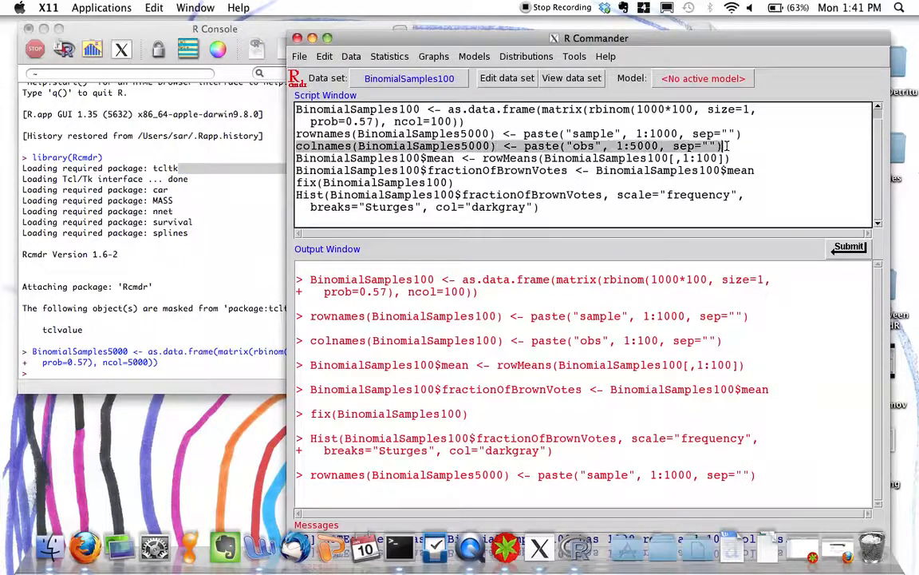
{"action": "left_click", "coordinate": [851, 247]}
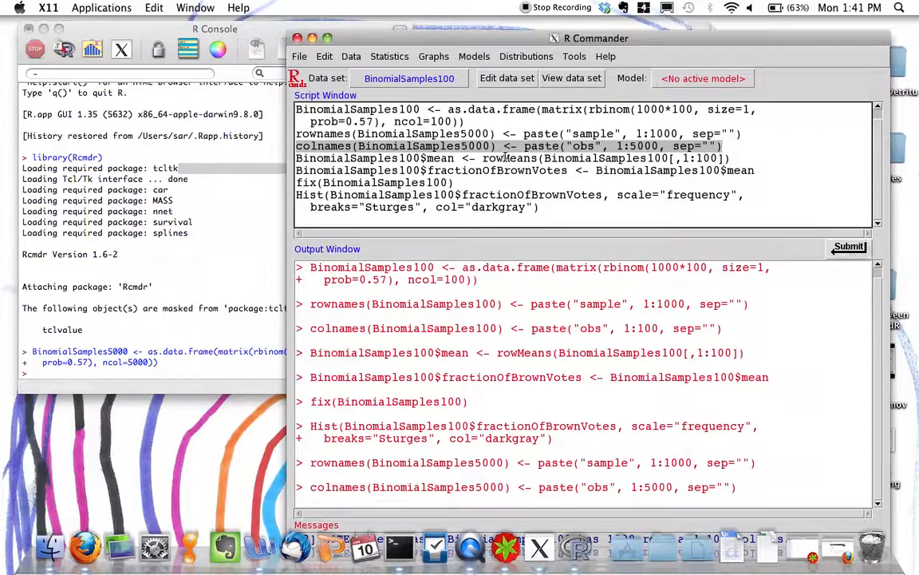
Change the rowMeans script line to use BinomialSamples5000 on both sides with columns 1:5000, and run it.
{"action": "left_click", "coordinate": [399, 158]}
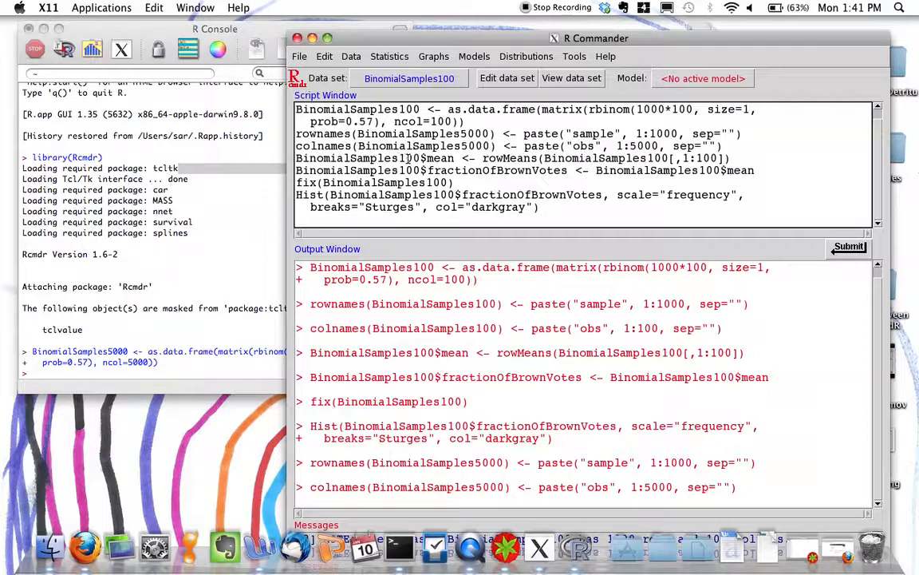
{"action": "key", "text": "BackSpace"}
{"action": "type", "text": "50"}
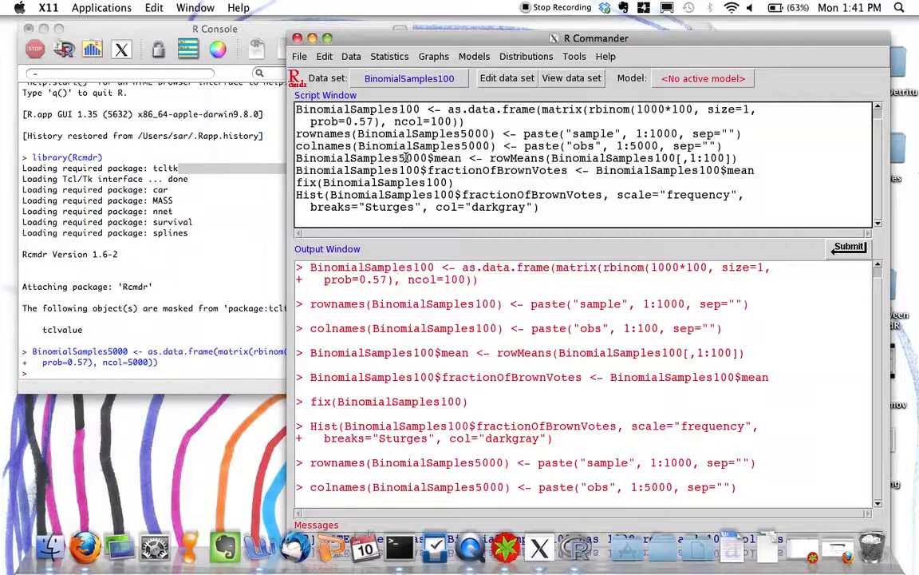
{"action": "left_click", "coordinate": [659, 158]}
{"action": "key", "text": "BackSpace"}
{"action": "type", "text": "50"}
{"action": "left_click", "coordinate": [715, 159]}
{"action": "key", "text": "BackSpace"}
{"action": "type", "text": "50"}
{"action": "left_click_drag", "start_coordinate": [297, 158], "coordinate": [764, 156]}
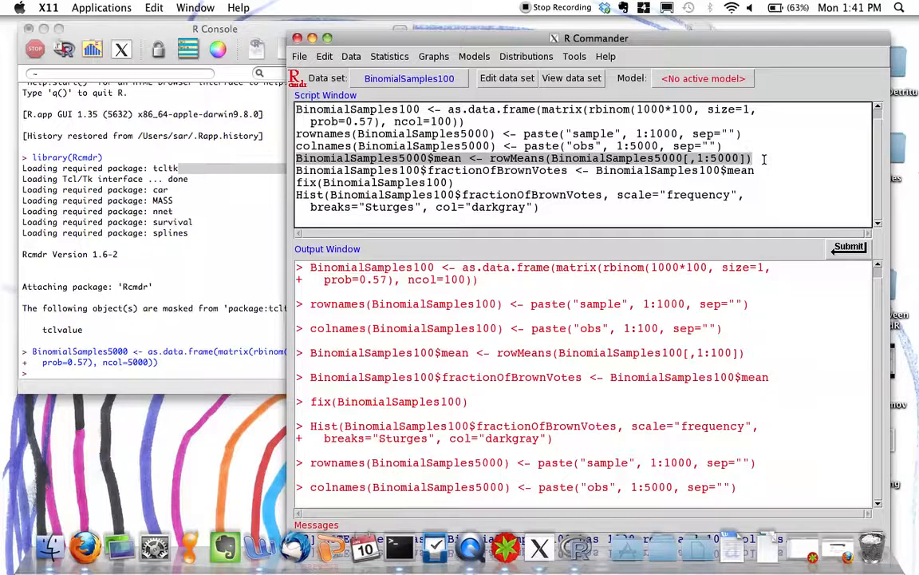
{"action": "left_click", "coordinate": [840, 249]}
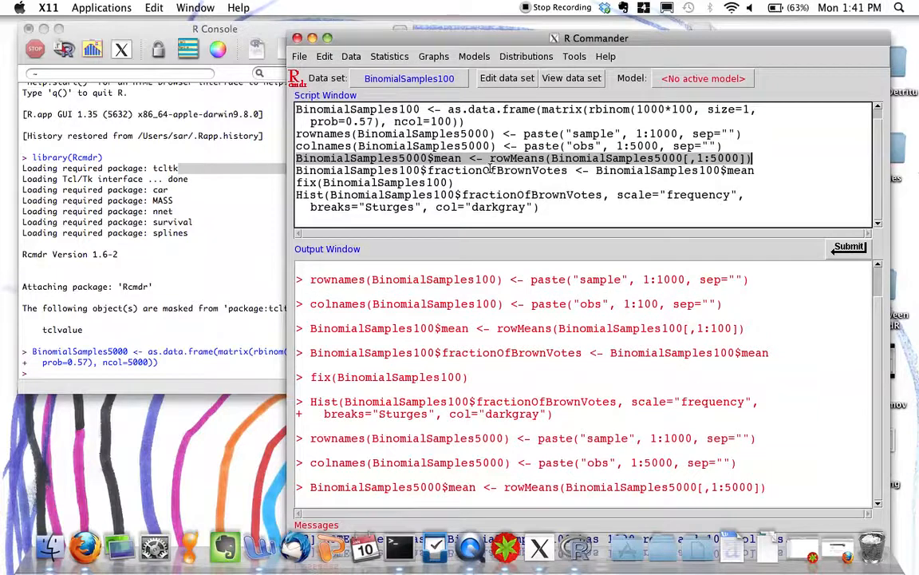
Change both data frame names in the fractionOfBrownVotes assignment line to BinomialSamples5000 and run that line.
{"action": "left_click", "coordinate": [407, 169]}
{"action": "key", "text": "BackSpace"}
{"action": "type", "text": "50"}
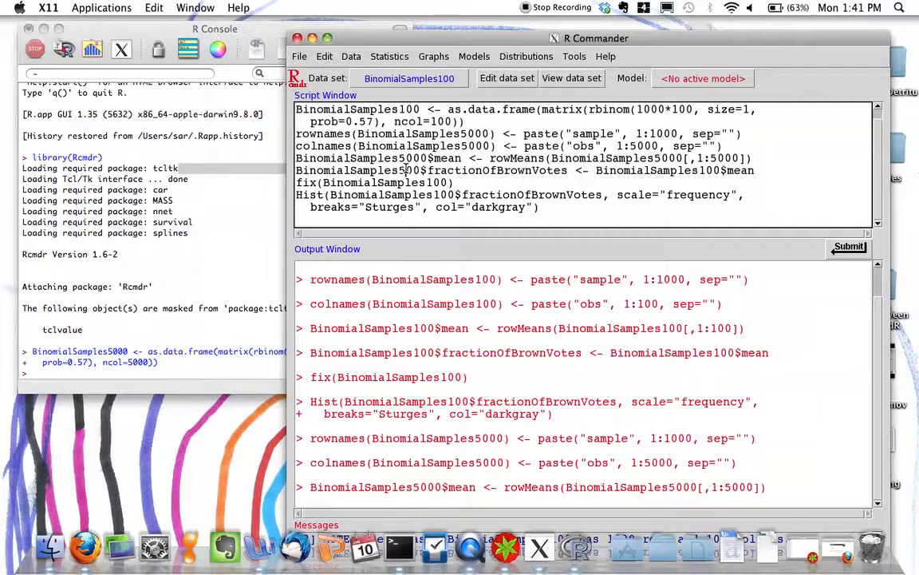
{"action": "left_click", "coordinate": [713, 171]}
{"action": "key", "text": "BackSpace"}
{"action": "type", "text": "50"}
{"action": "left_click_drag", "start_coordinate": [299, 171], "coordinate": [783, 171]}
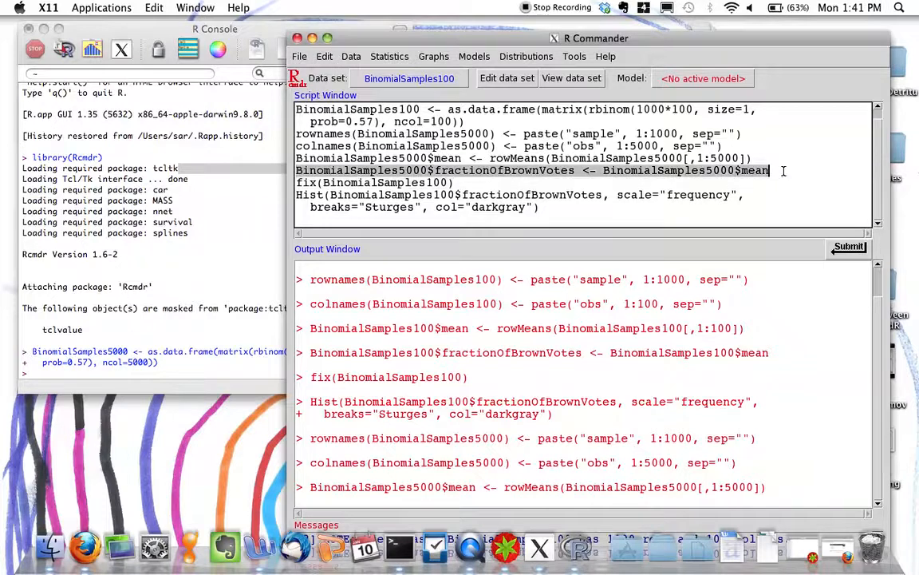
{"action": "left_click", "coordinate": [849, 248]}
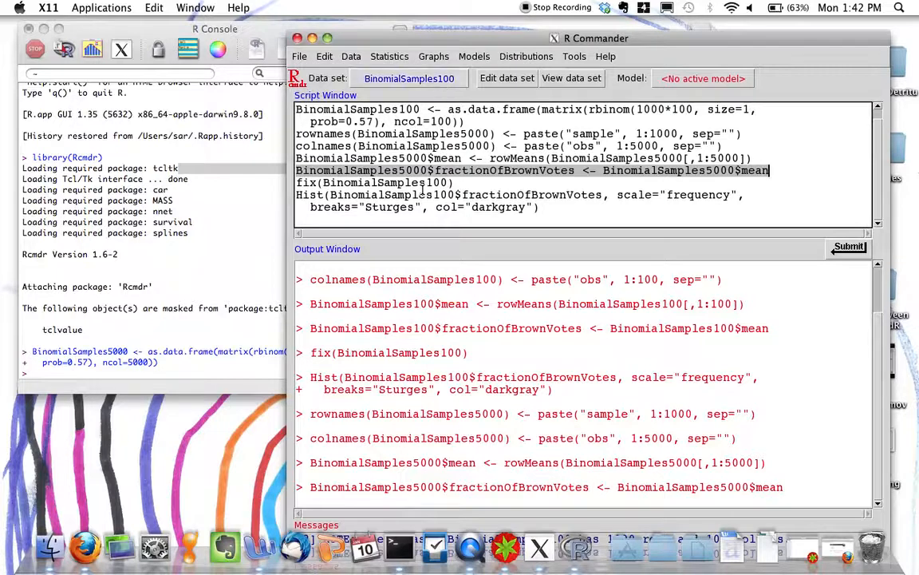
Add the line mean(BinomialSamples5000$fractionOfBrownVotes) at the end of the script and run it.
{"action": "left_click", "coordinate": [422, 221]}
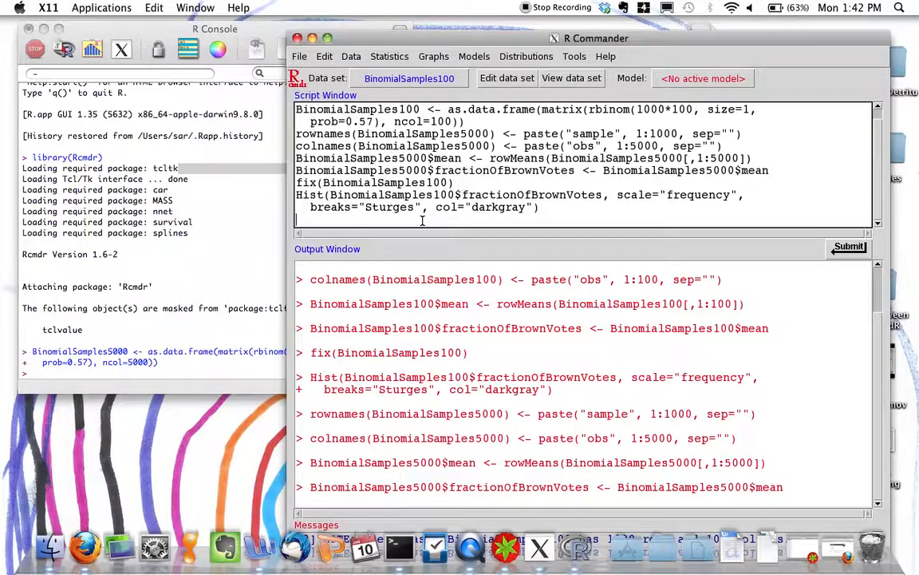
{"action": "type", "text": "mean(Bio"}
{"action": "type", "text": "omialSam"}
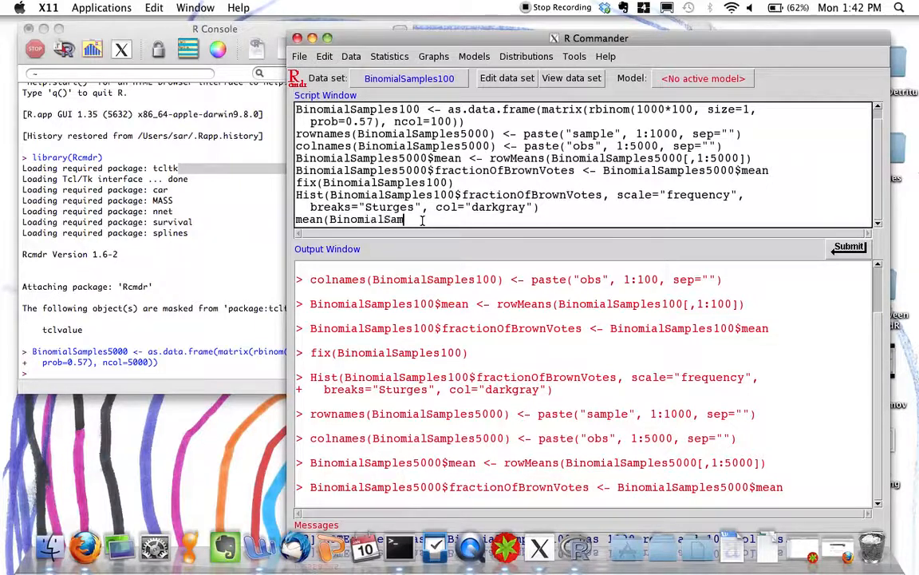
{"action": "type", "text": "ples5000$fraction"}
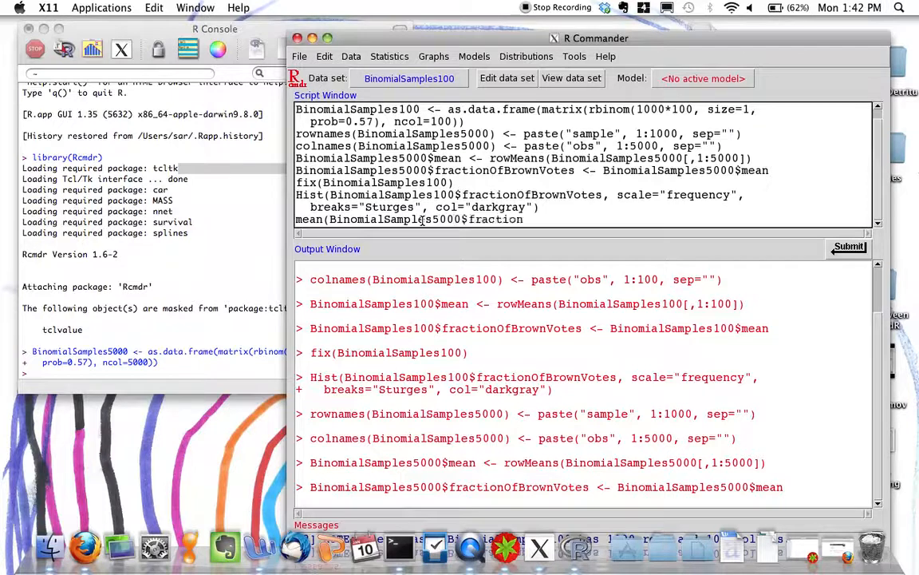
{"action": "type", "text": "OfBrownVotes"}
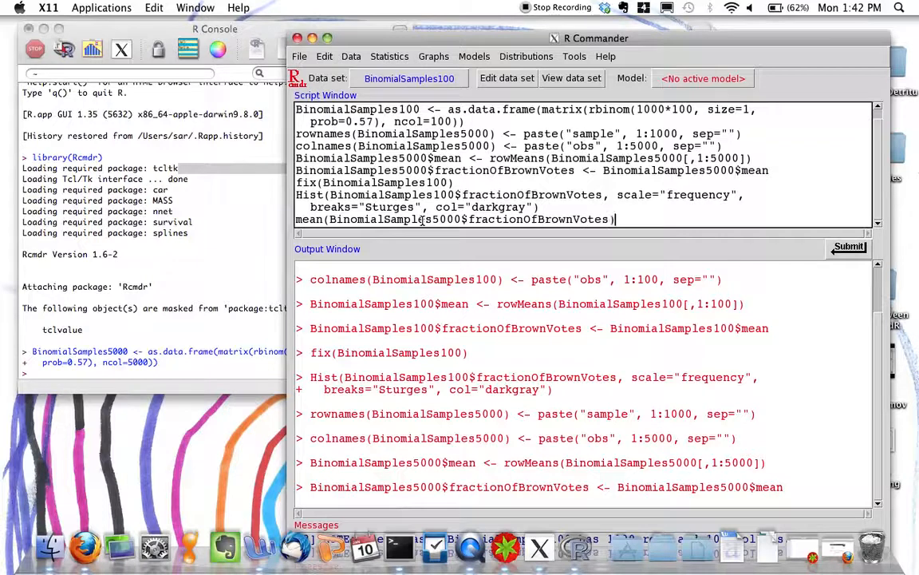
{"action": "left_click_drag", "start_coordinate": [614, 220], "coordinate": [267, 220]}
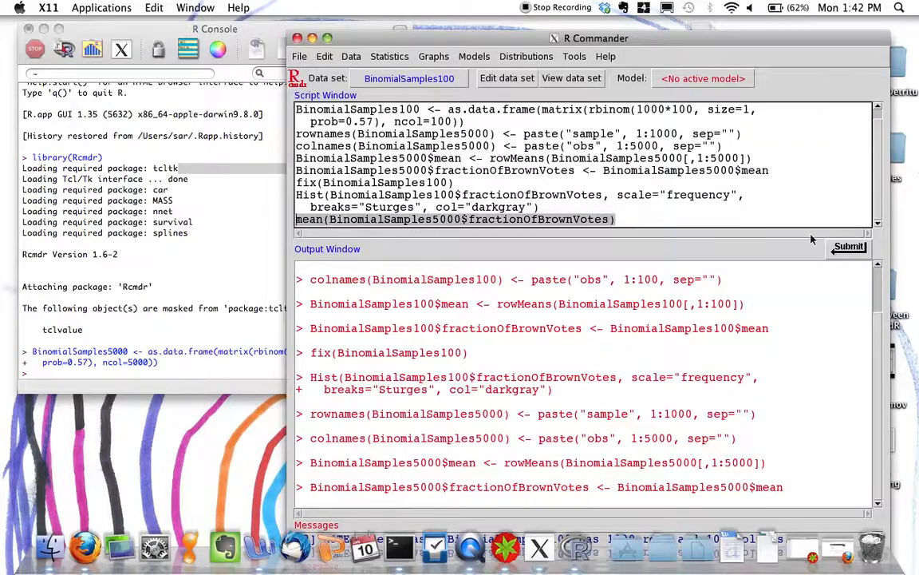
{"action": "left_click", "coordinate": [848, 247]}
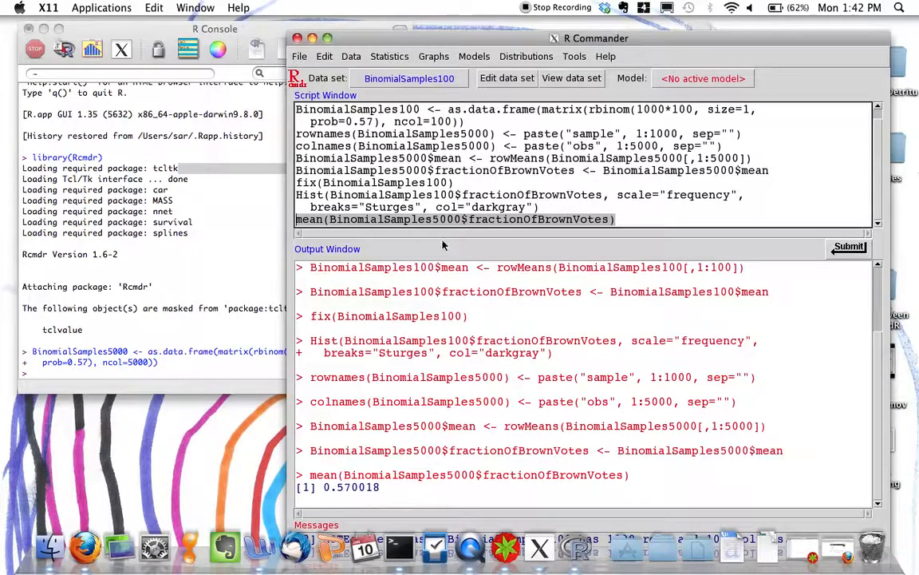
Change the Hist command to plot BinomialSamples5000$fractionOfBrownVotes and run both of its lines.
{"action": "left_click", "coordinate": [632, 220]}
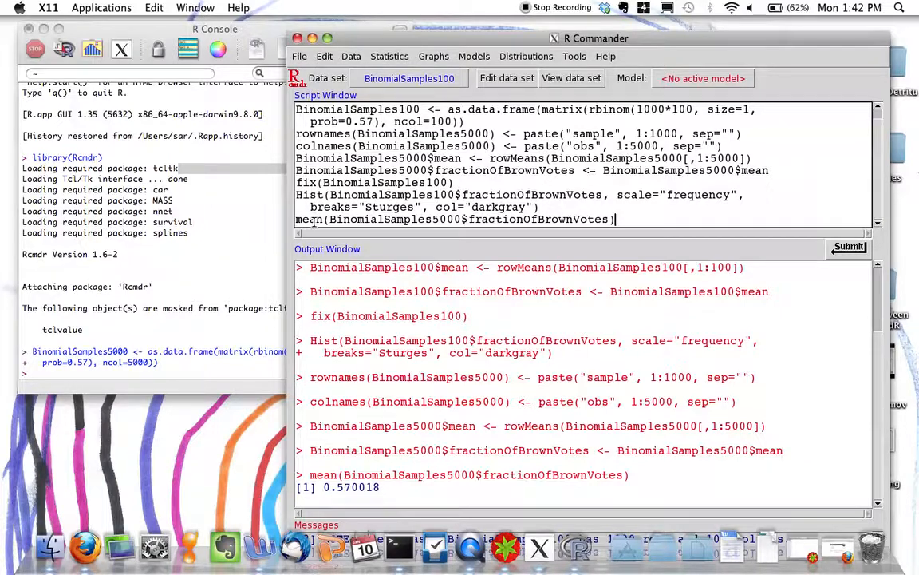
{"action": "left_click_drag", "start_coordinate": [542, 206], "coordinate": [303, 192]}
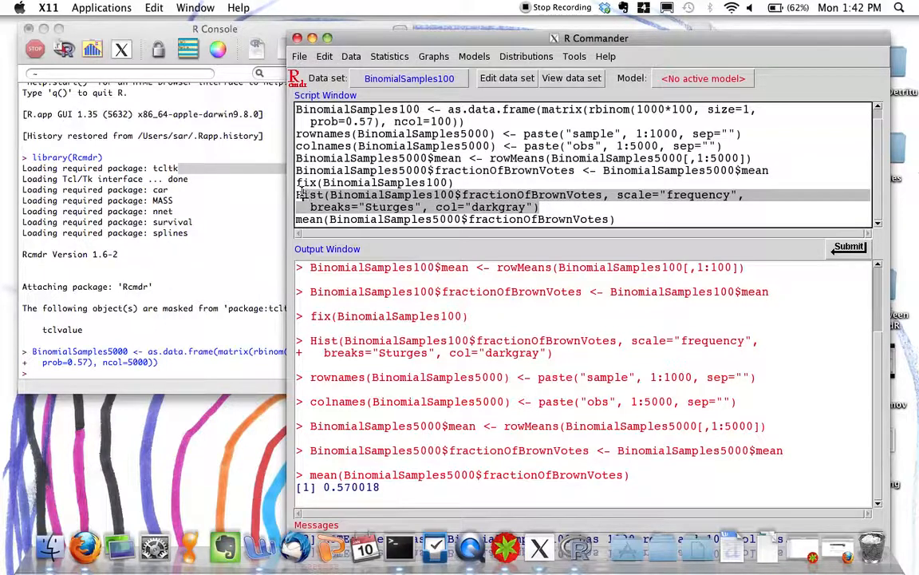
{"action": "left_click", "coordinate": [436, 194]}
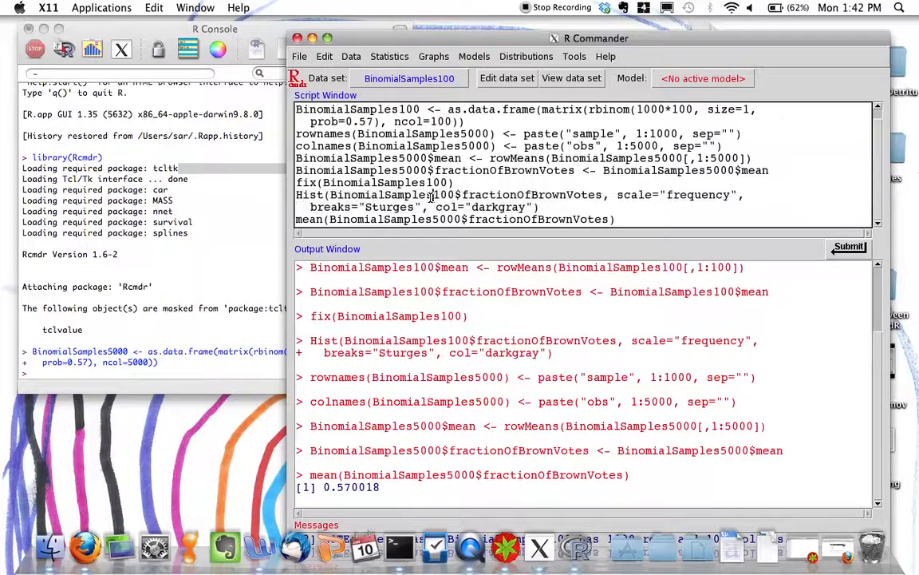
{"action": "key", "text": "BackSpace"}
{"action": "type", "text": "50"}
{"action": "left_click_drag", "start_coordinate": [295, 194], "coordinate": [540, 207]}
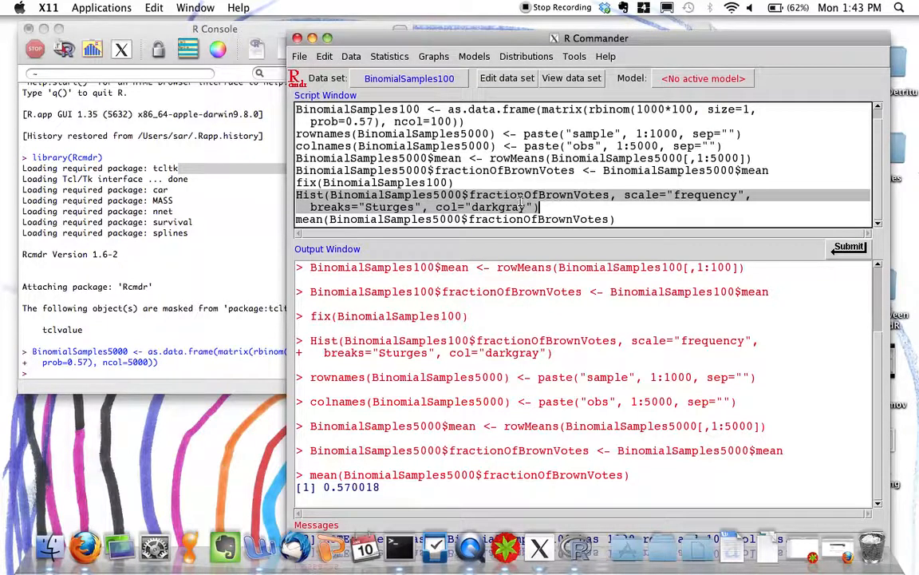
{"action": "left_click", "coordinate": [447, 194]}
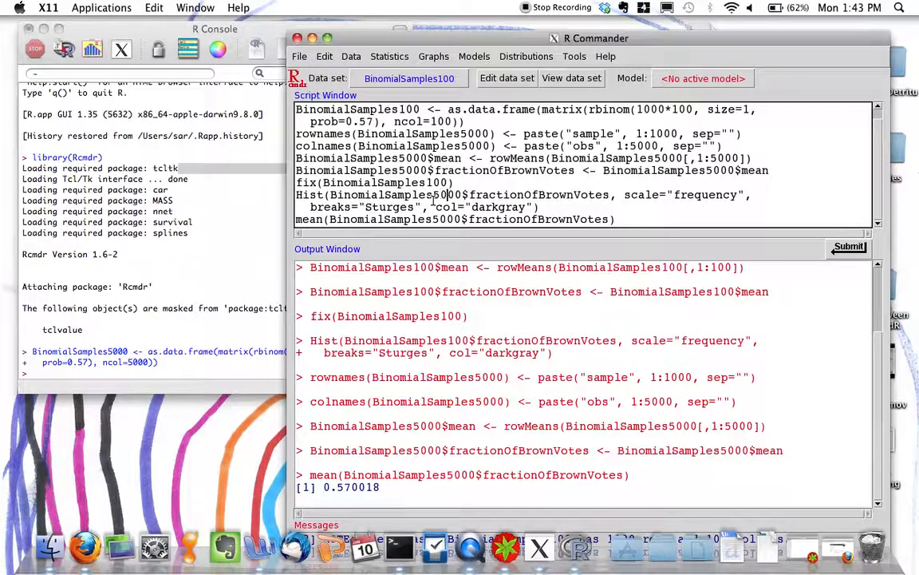
{"action": "left_click_drag", "start_coordinate": [295, 195], "coordinate": [633, 211]}
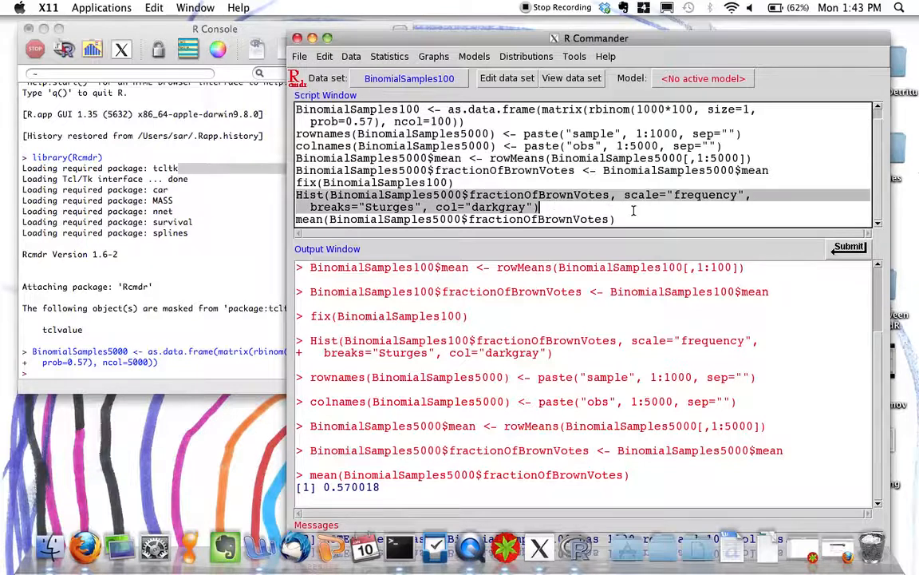
{"action": "left_click", "coordinate": [861, 248]}
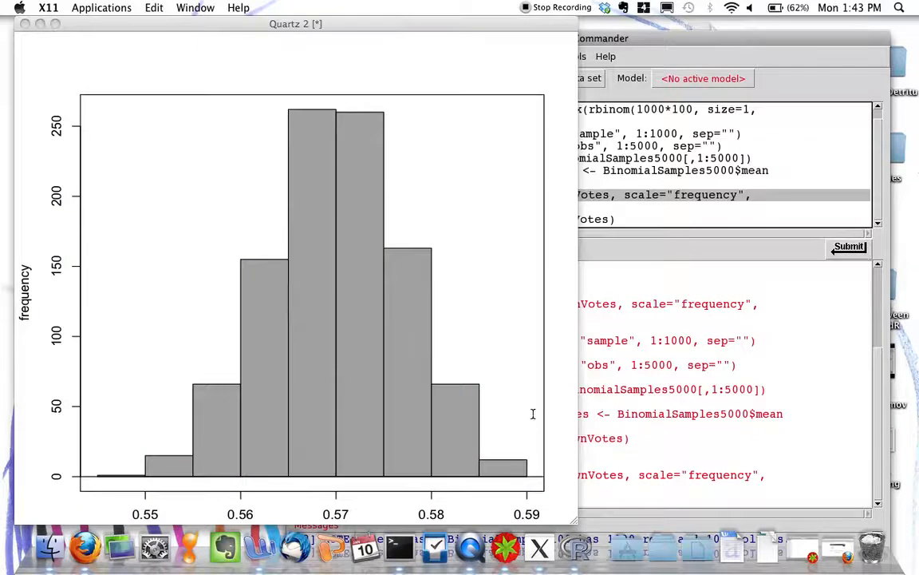
Enlarge the histogram window to examine the distribution of Brown vote fractions, close it, and return to the R Commander script.
{"action": "left_click", "coordinate": [55, 23]}
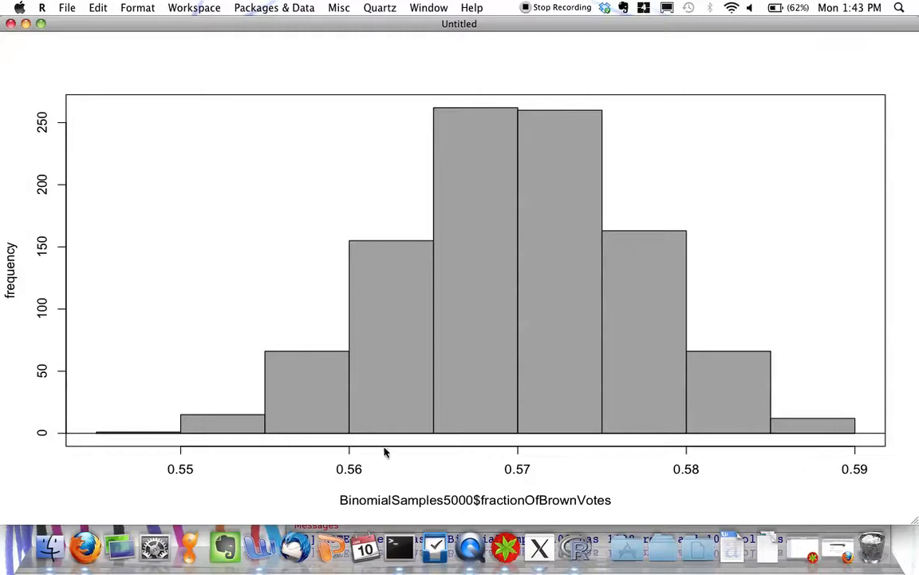
{"action": "left_click", "coordinate": [10, 24]}
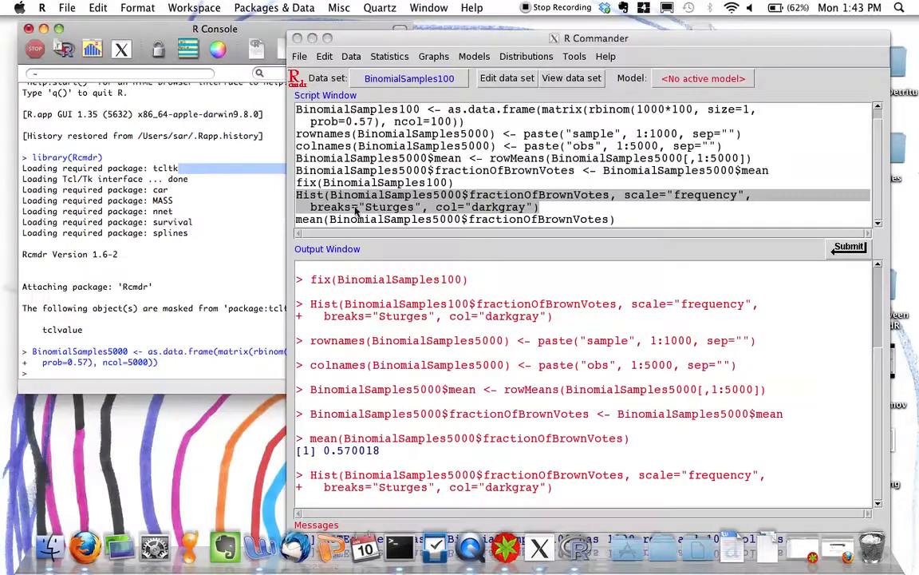
{"action": "left_click", "coordinate": [253, 311]}
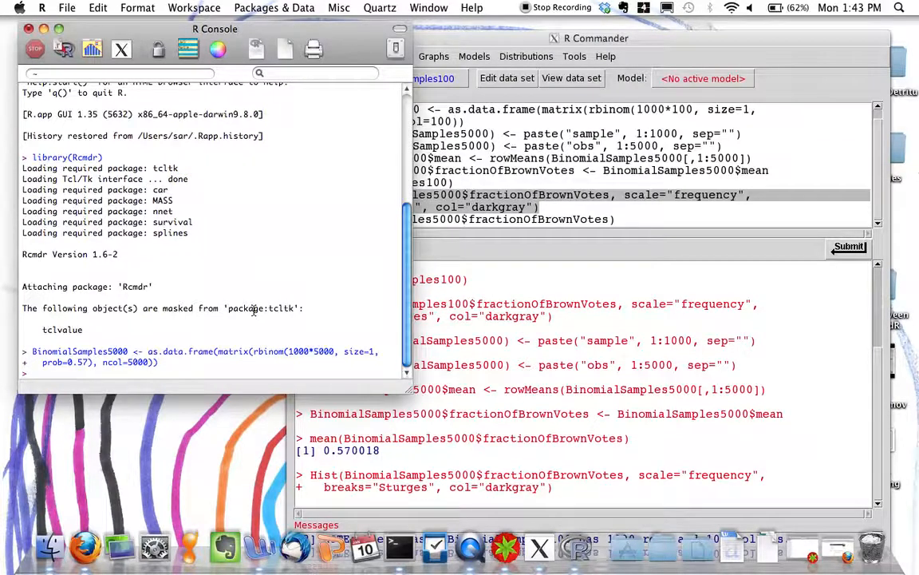
{"action": "left_click", "coordinate": [481, 196]}
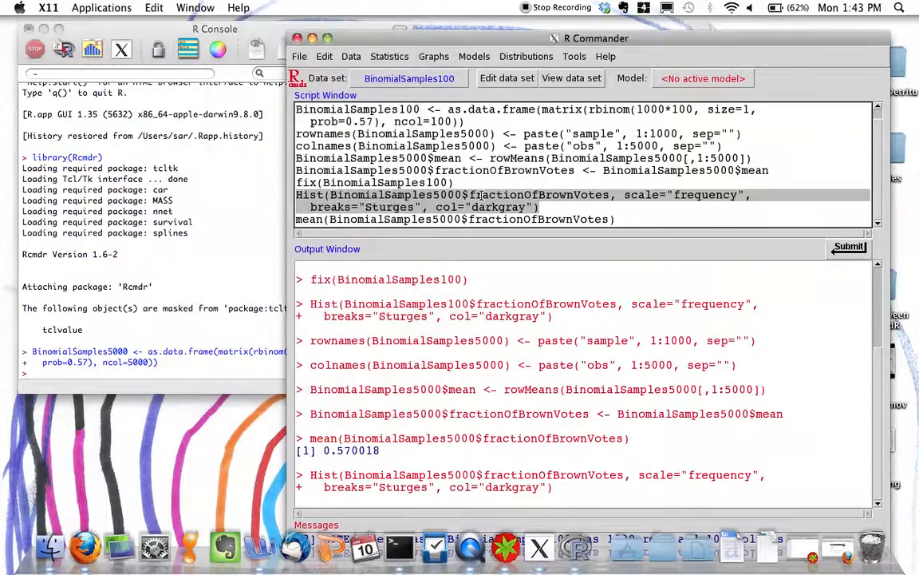